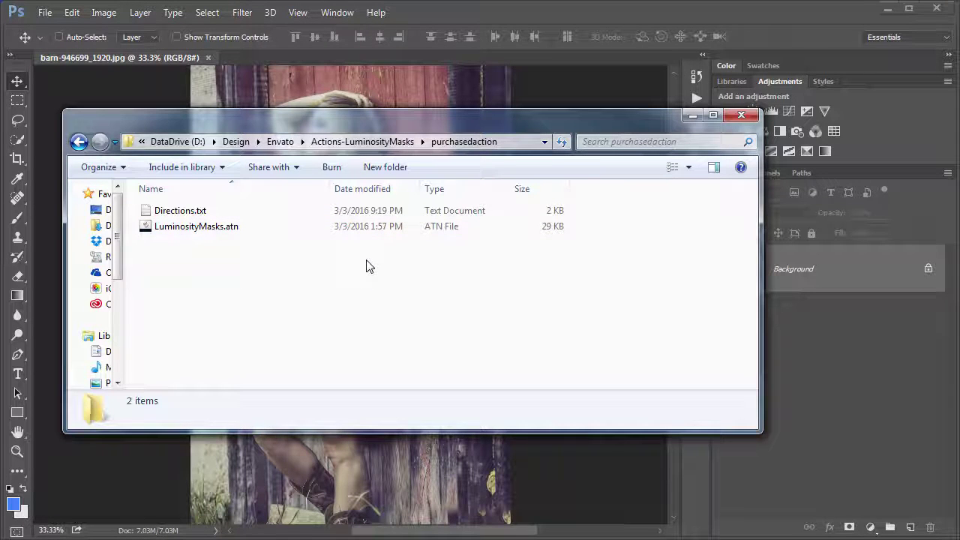
Minimize the Explorer window and show the Actions panel beside the barn portrait.
{"action": "left_click", "coordinate": [692, 115]}
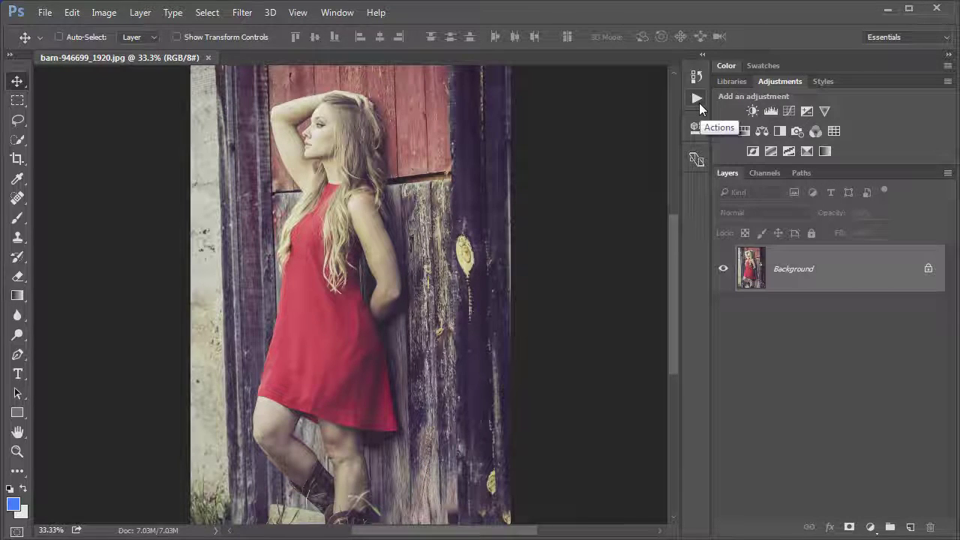
{"action": "left_click", "coordinate": [337, 13]}
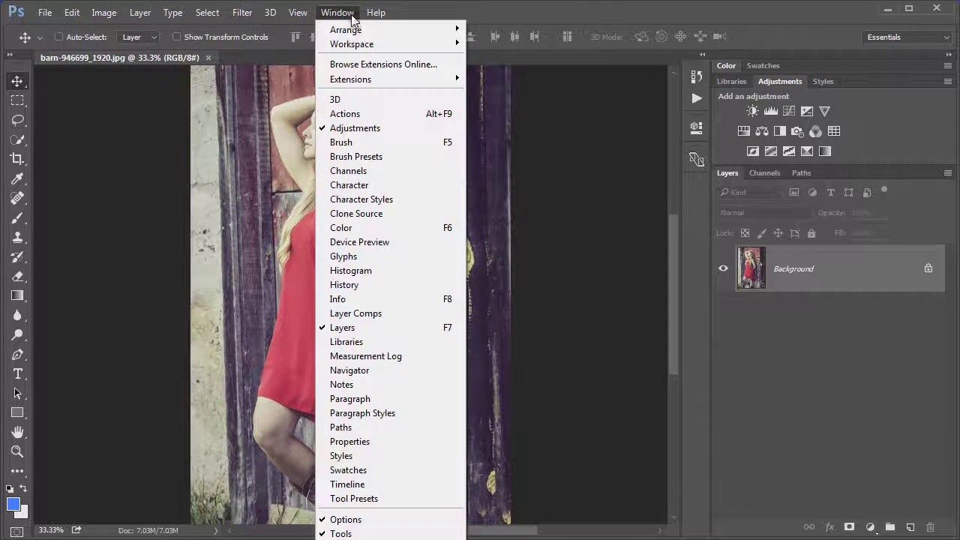
{"action": "left_click", "coordinate": [368, 113]}
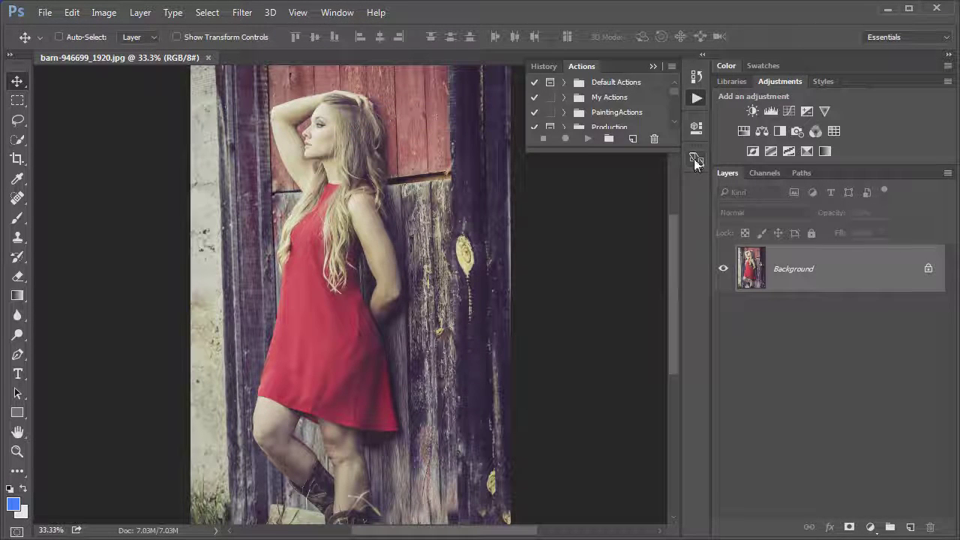
Load the LuminosityMasks.atn file into the Actions panel through Load Actions.
{"action": "left_click", "coordinate": [671, 67]}
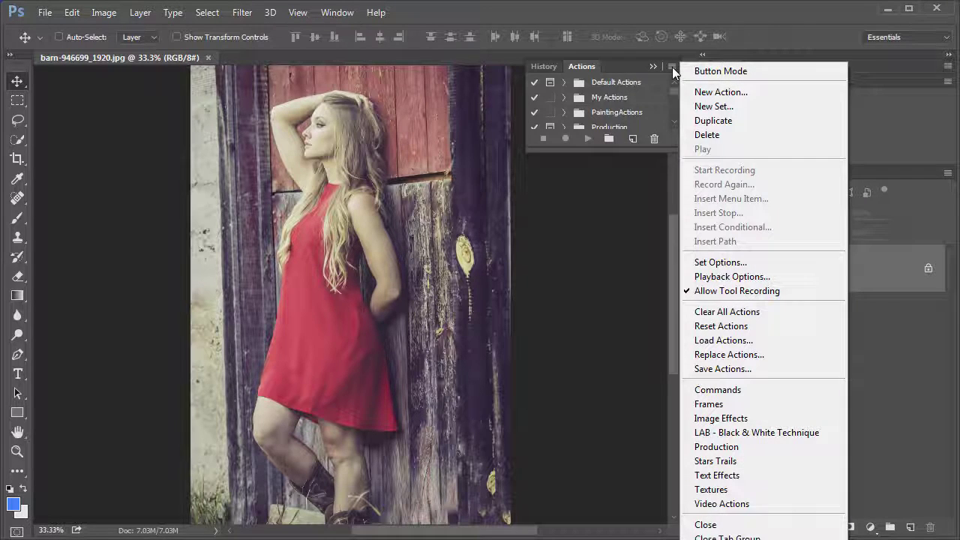
{"action": "left_click", "coordinate": [748, 339]}
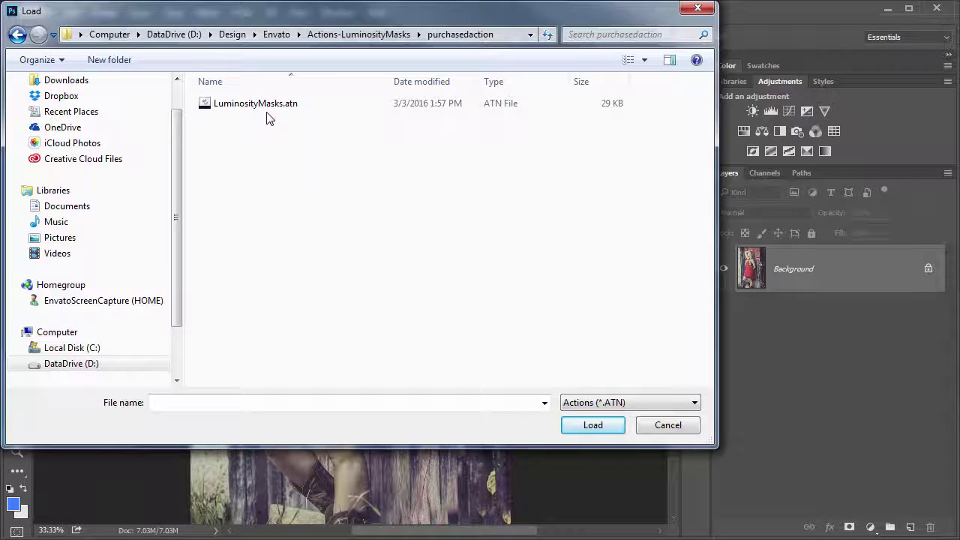
{"action": "left_click", "coordinate": [289, 107]}
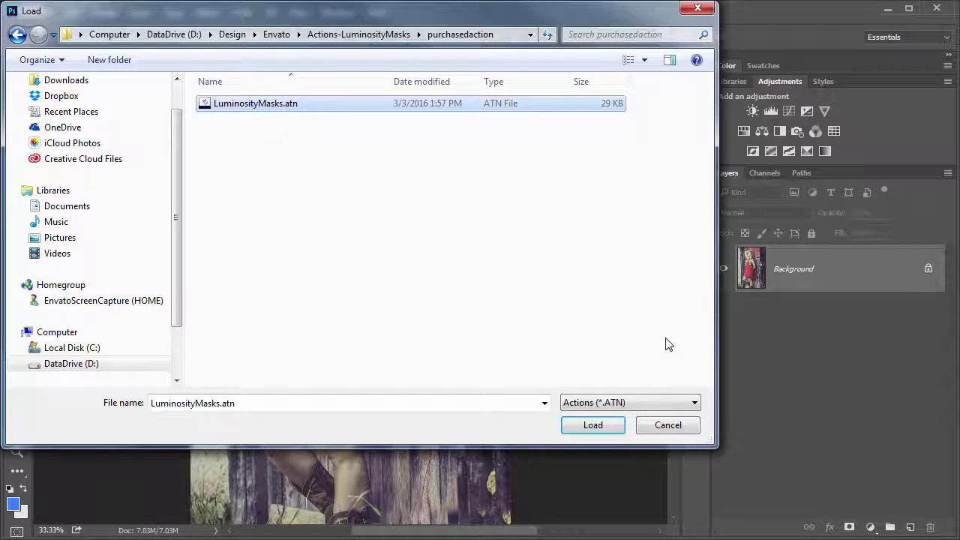
{"action": "left_click", "coordinate": [592, 425]}
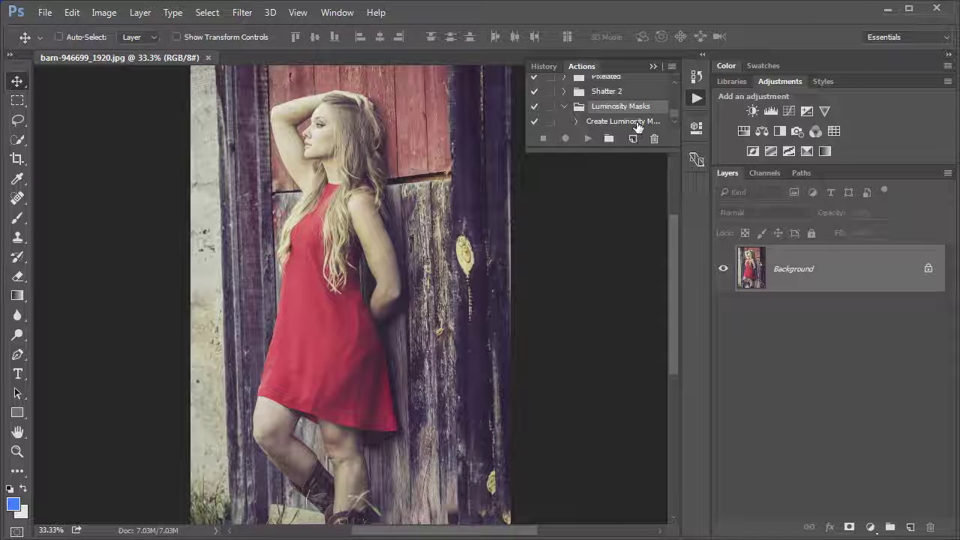
Run the Create Luminosity Mask Adjustments action, then collapse the Actions panel to its icon.
{"action": "left_click", "coordinate": [637, 124]}
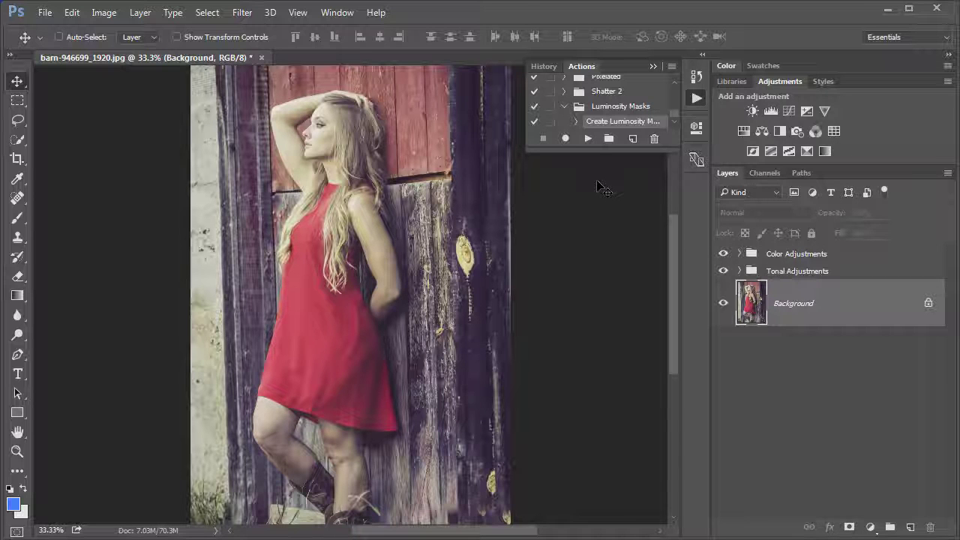
{"action": "left_click", "coordinate": [741, 255]}
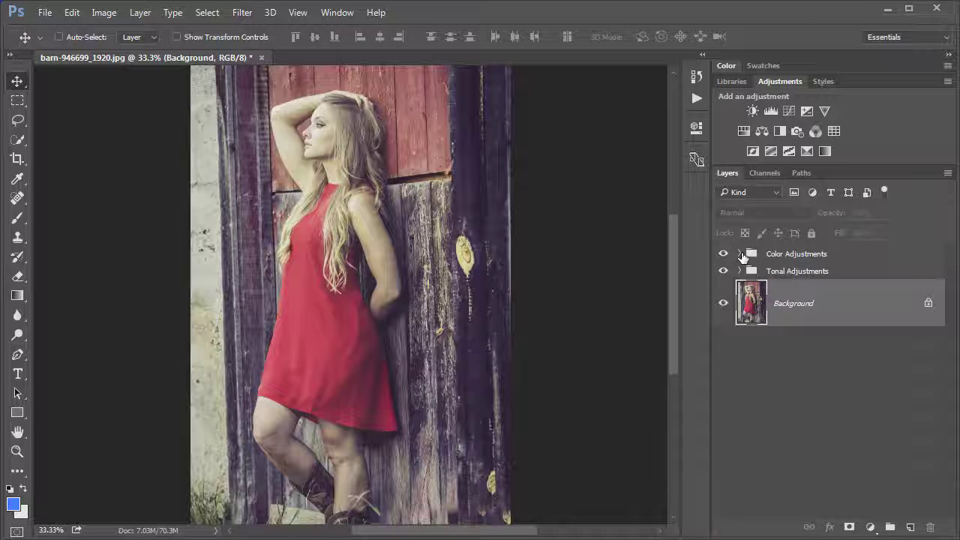
Expand the Tonal Adjustments group in the Layers panel and scroll through its contents.
{"action": "left_click", "coordinate": [740, 255]}
{"action": "left_click", "coordinate": [741, 254]}
{"action": "left_click", "coordinate": [741, 271]}
{"action": "scroll", "coordinate": [823, 337], "scroll_direction": "down", "scroll_amount": 1}
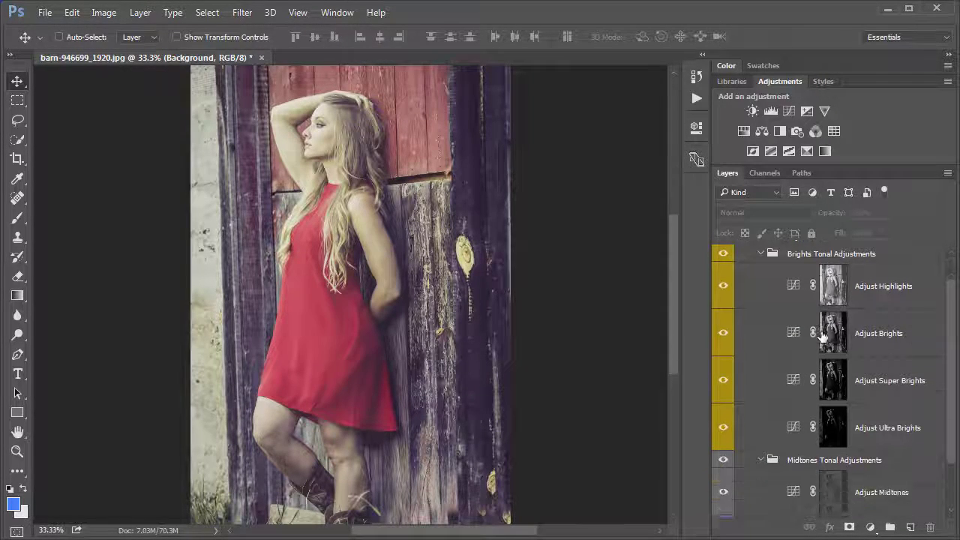
{"action": "scroll", "coordinate": [823, 337], "scroll_direction": "down", "scroll_amount": 2}
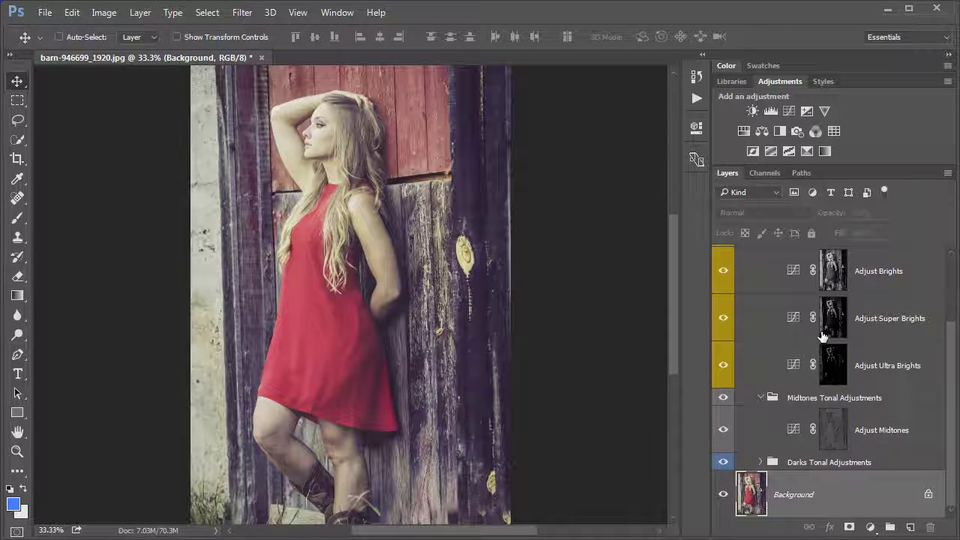
{"action": "scroll", "coordinate": [822, 336], "scroll_direction": "up", "scroll_amount": 3}
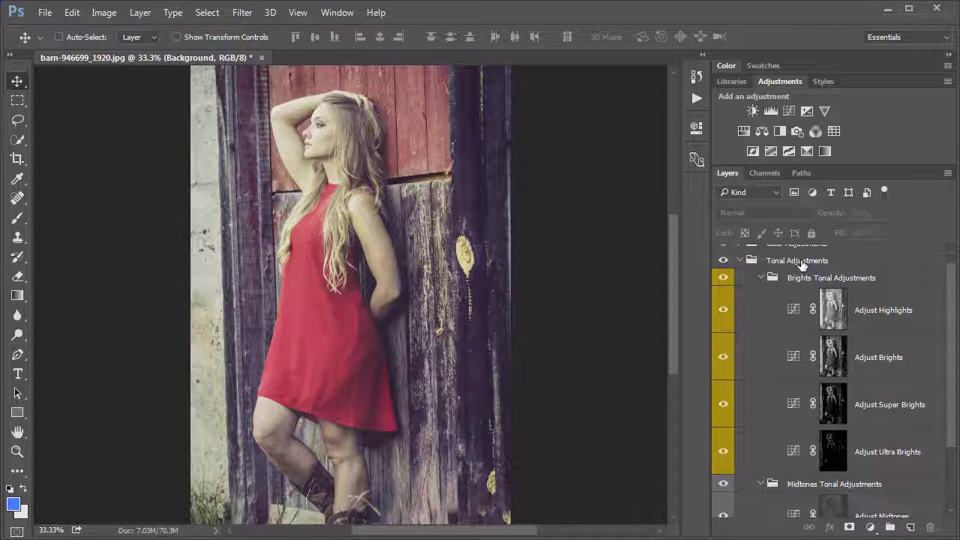
Open the Brights and Darks subgroups to review their masked adjustment layers.
{"action": "left_click", "coordinate": [761, 277]}
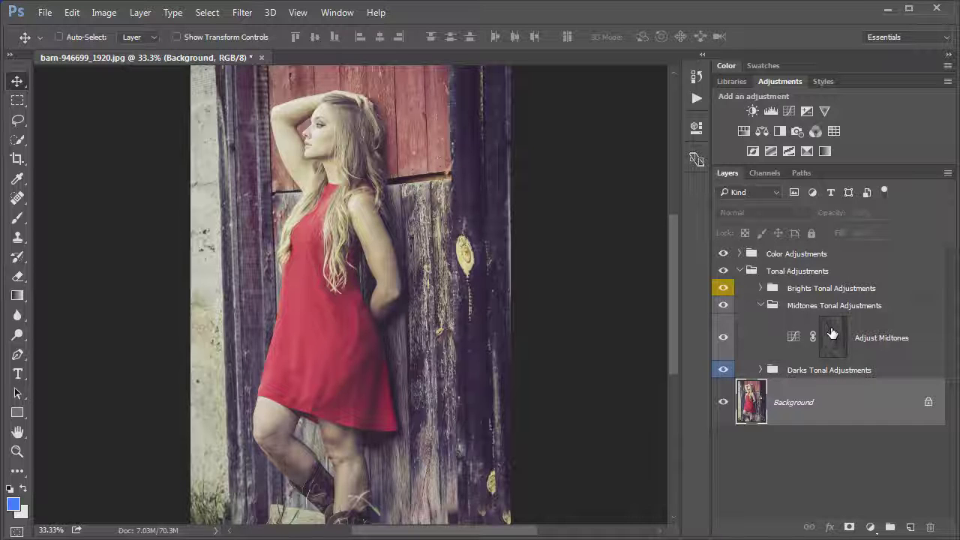
{"action": "left_click", "coordinate": [761, 370]}
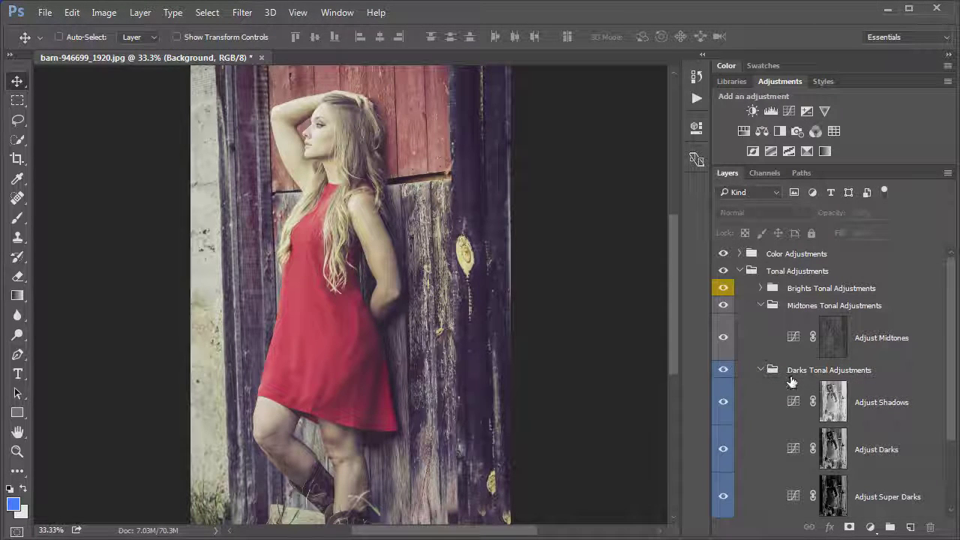
{"action": "left_click", "coordinate": [761, 288]}
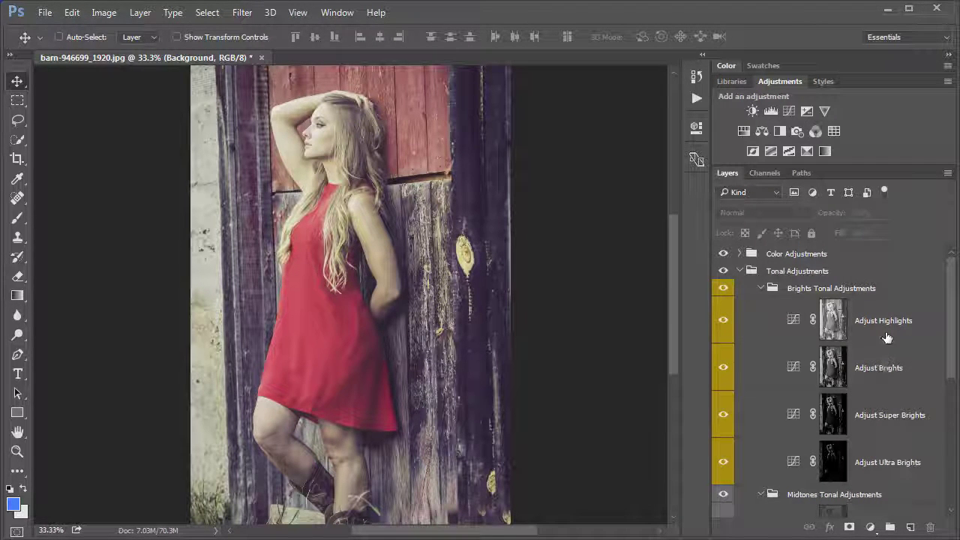
{"action": "scroll", "coordinate": [886, 337], "scroll_direction": "down", "scroll_amount": 2}
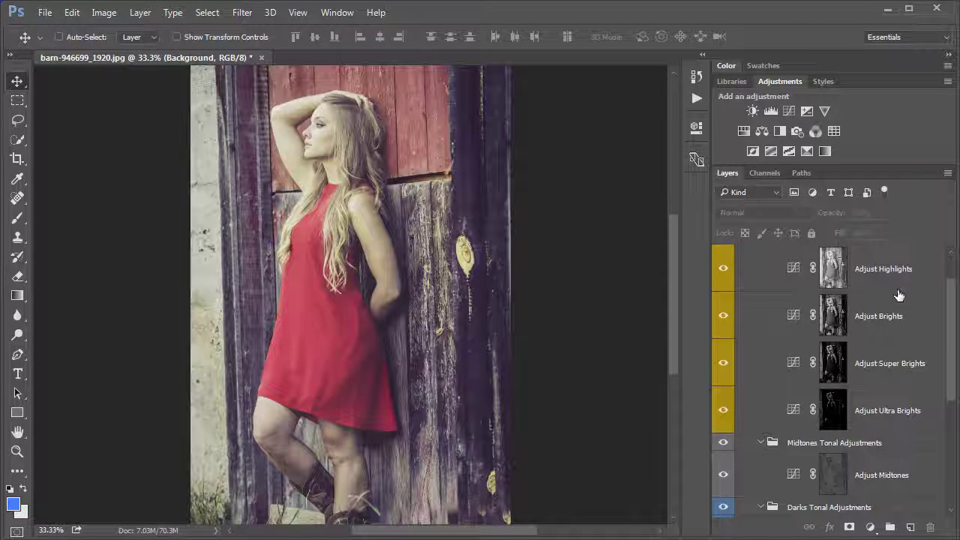
{"action": "scroll", "coordinate": [905, 384], "scroll_direction": "down", "scroll_amount": 4}
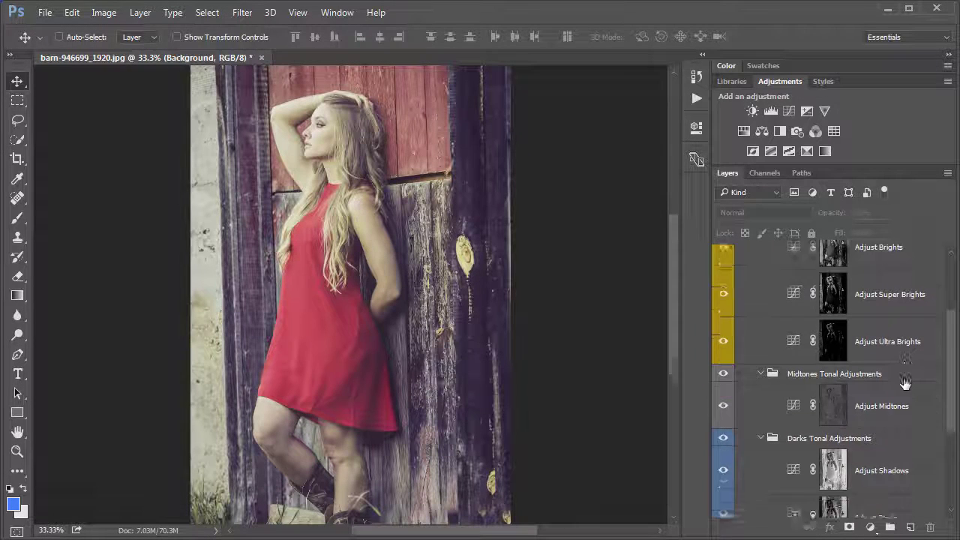
{"action": "scroll", "coordinate": [904, 387], "scroll_direction": "down", "scroll_amount": 1}
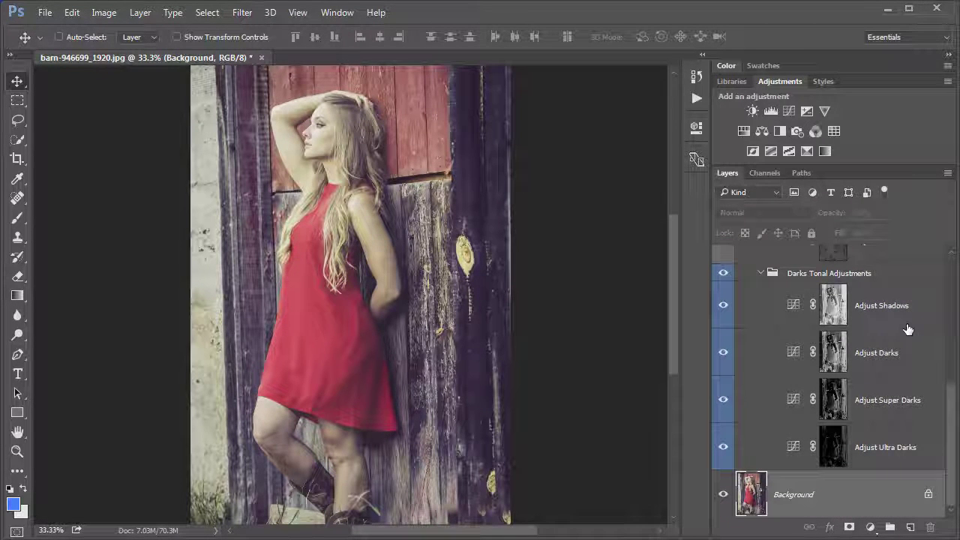
{"action": "scroll", "coordinate": [909, 429], "scroll_direction": "up", "scroll_amount": 2}
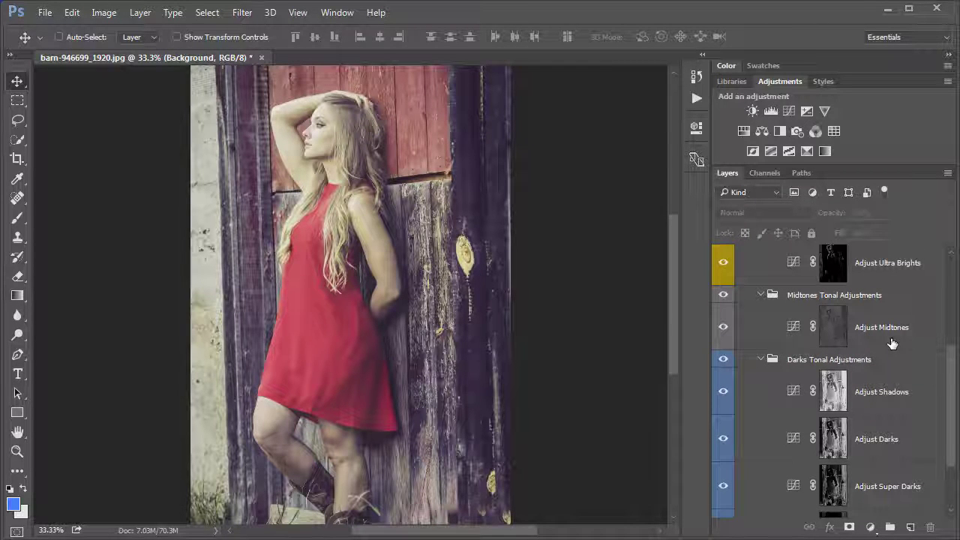
{"action": "scroll", "coordinate": [890, 364], "scroll_direction": "up", "scroll_amount": 4}
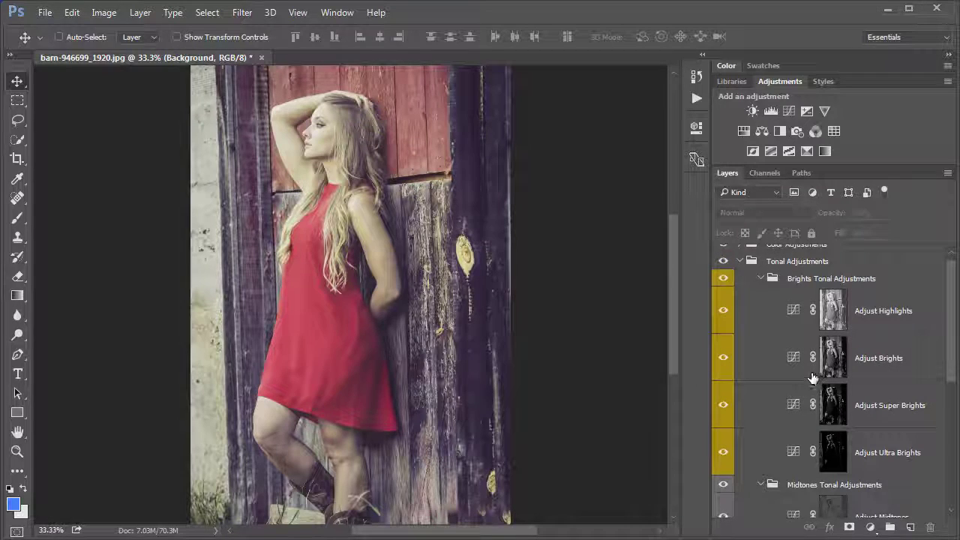
Bend the Adjust Brights curve into an S, pulling the lower point down and the upper point up.
{"action": "left_click", "coordinate": [795, 362]}
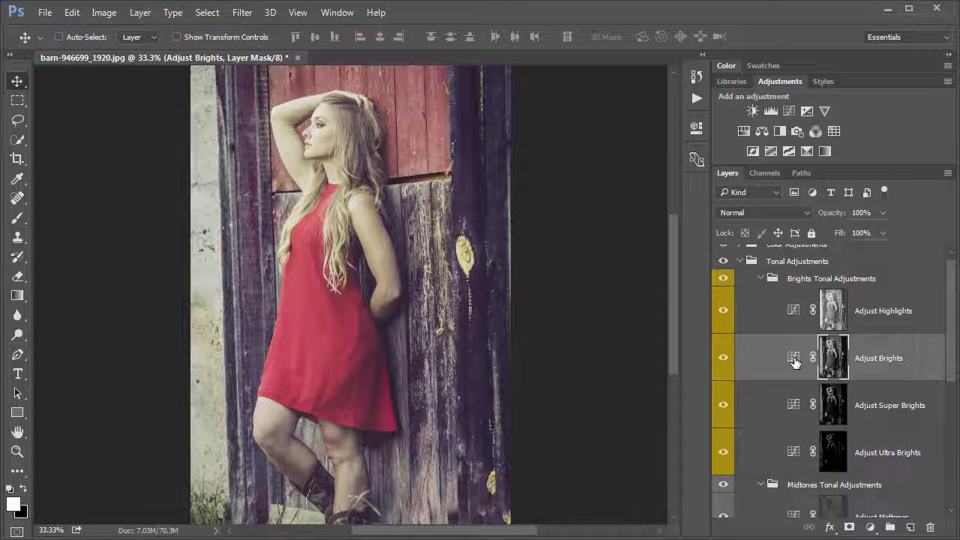
{"action": "double_click", "coordinate": [795, 362]}
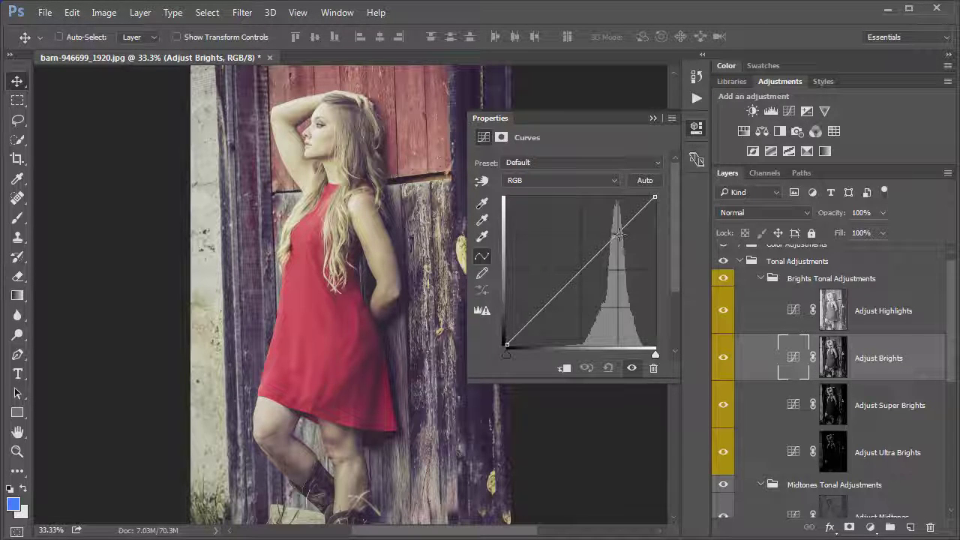
{"action": "mouse_move", "coordinate": [619, 234]}
{"action": "left_mouse_down"}
{"action": "mouse_move", "coordinate": [623, 253]}
{"action": "mouse_move", "coordinate": [615, 222]}
{"action": "mouse_move", "coordinate": [616, 231]}
{"action": "left_mouse_up"}
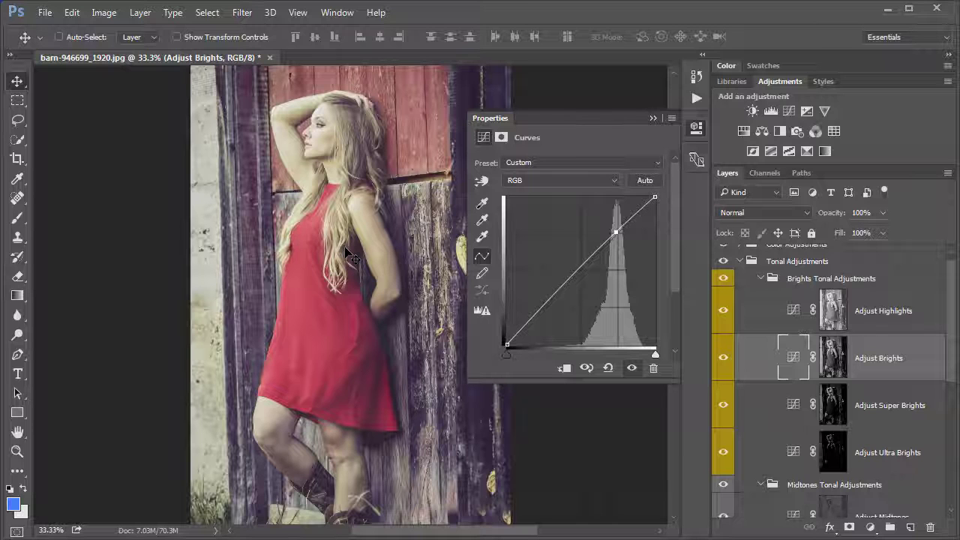
{"action": "left_click_drag", "start_coordinate": [585, 261], "coordinate": [583, 279]}
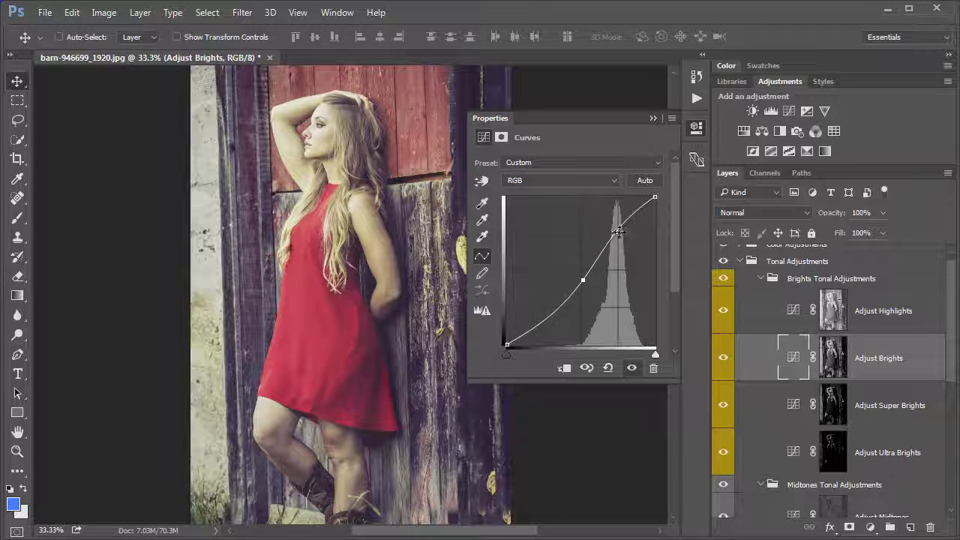
{"action": "left_click_drag", "start_coordinate": [617, 232], "coordinate": [617, 224]}
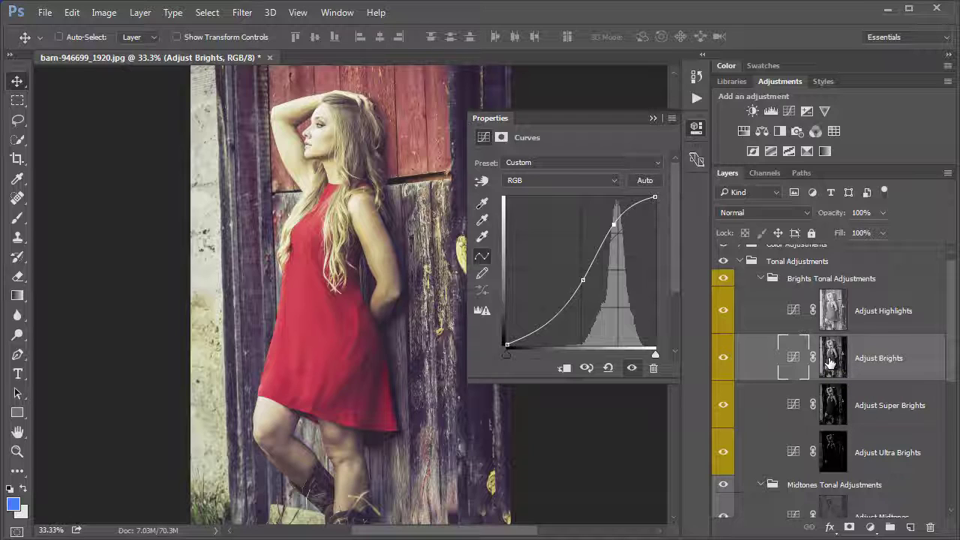
{"action": "scroll", "coordinate": [829, 363], "scroll_direction": "down", "scroll_amount": 2}
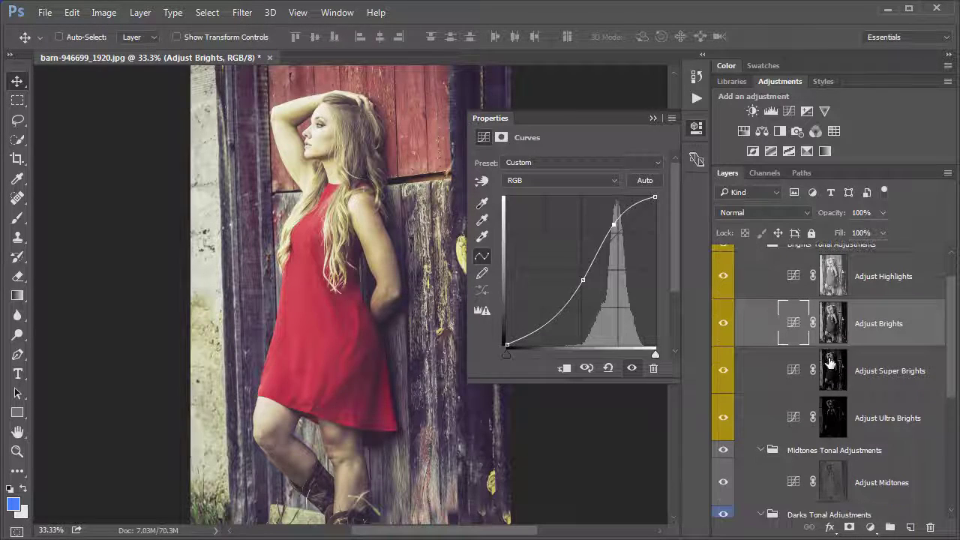
Shape the Adjust Midtones curve into an S by adding a point and lowering the lower section.
{"action": "left_click", "coordinate": [830, 484]}
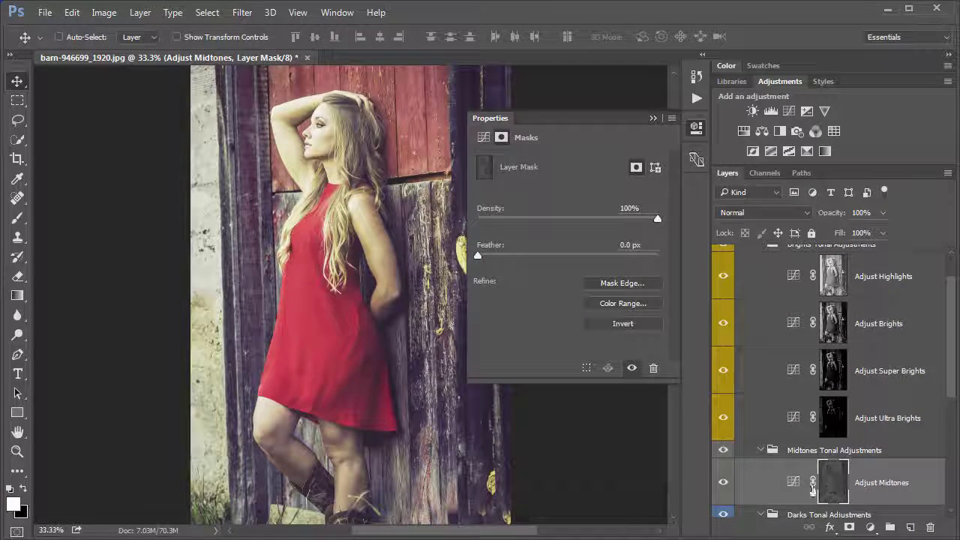
{"action": "left_click", "coordinate": [794, 481]}
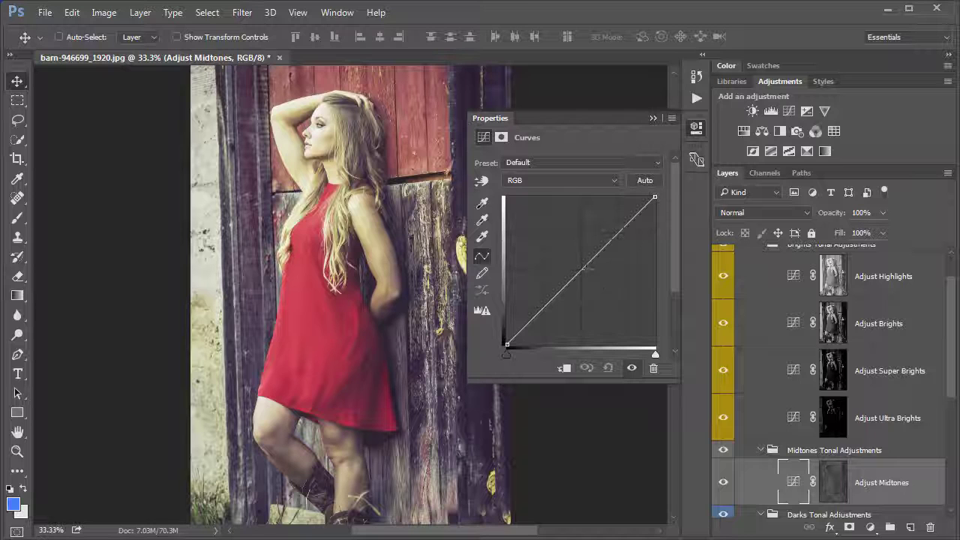
{"action": "left_click", "coordinate": [611, 236]}
{"action": "left_click_drag", "start_coordinate": [562, 291], "coordinate": [572, 302]}
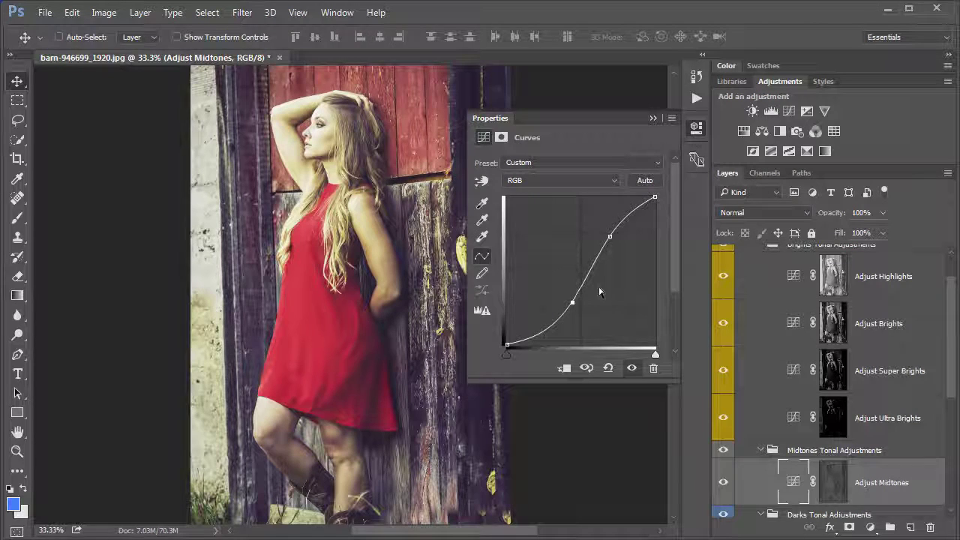
{"action": "scroll", "coordinate": [951, 371], "scroll_direction": "down", "scroll_amount": 5}
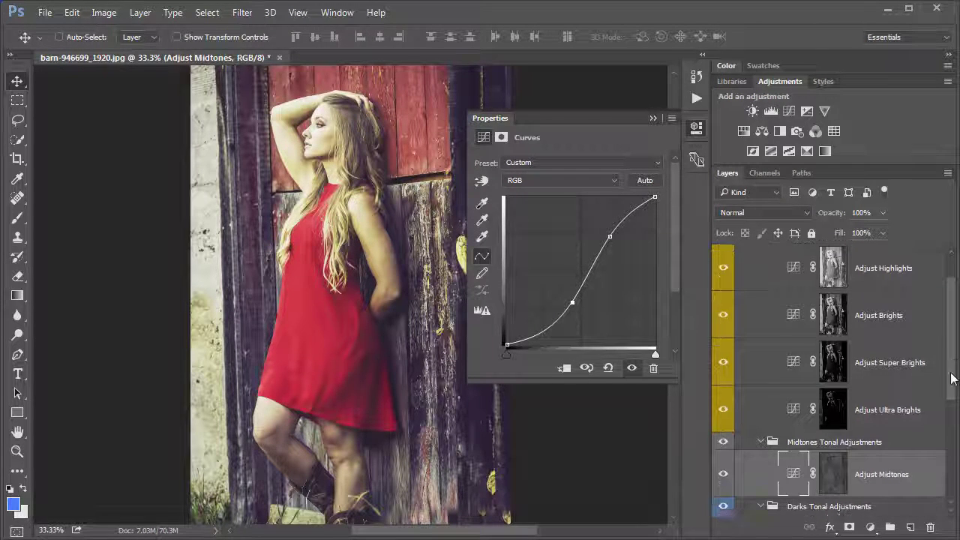
{"action": "scroll", "coordinate": [948, 450], "scroll_direction": "down", "scroll_amount": 1}
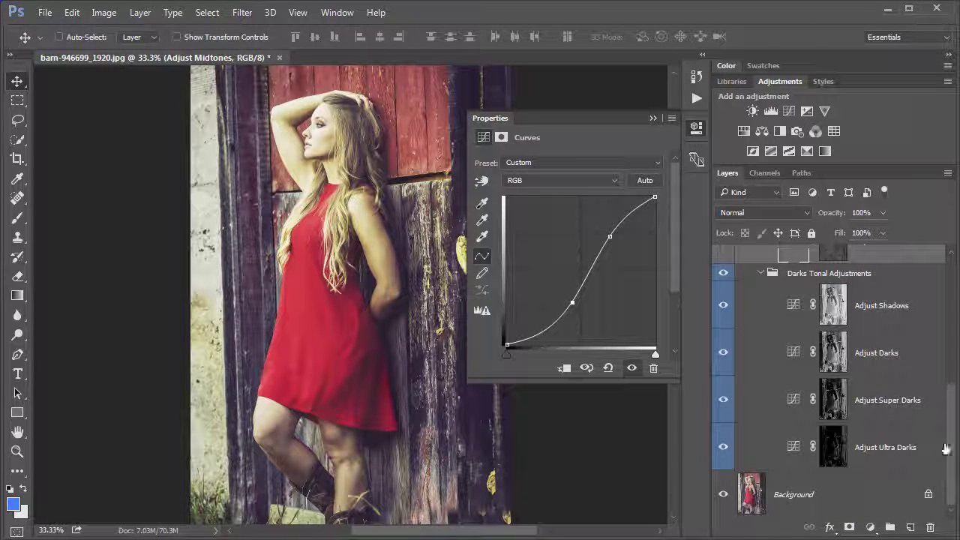
Pull the Adjust Super Darks curve downward to deepen the darkest tones.
{"action": "left_click", "coordinate": [828, 399]}
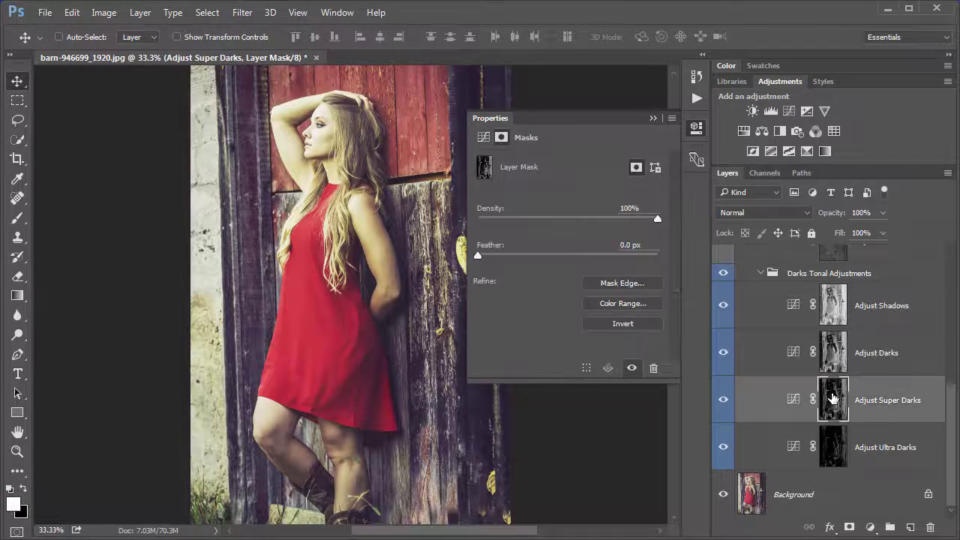
{"action": "left_click", "coordinate": [794, 409]}
{"action": "left_click_drag", "start_coordinate": [551, 303], "coordinate": [551, 321]}
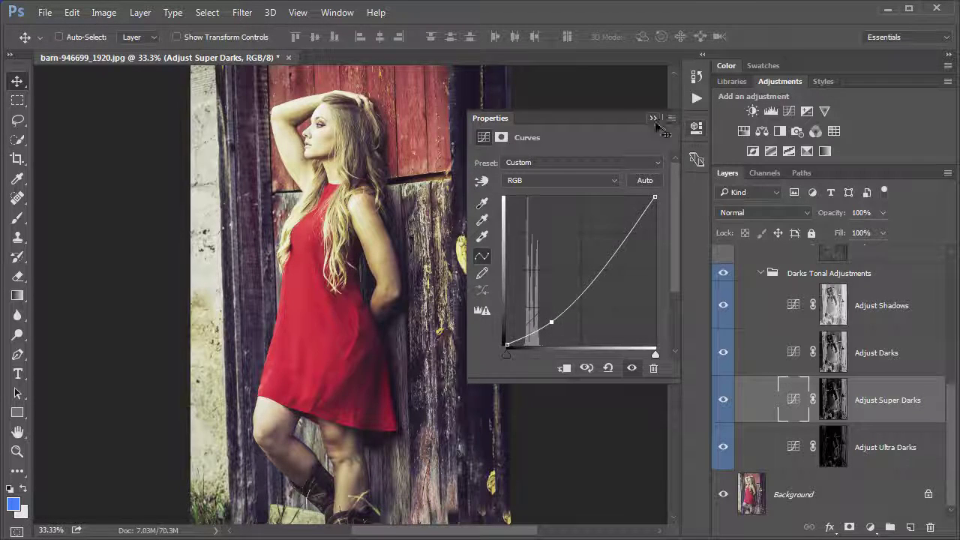
{"action": "left_click", "coordinate": [696, 127]}
{"action": "scroll", "coordinate": [740, 275], "scroll_direction": "up", "scroll_amount": 5}
Collapse Tonal Adjustments and expand Color Adjustments down to its Darks subgroup.
{"action": "left_click", "coordinate": [740, 272]}
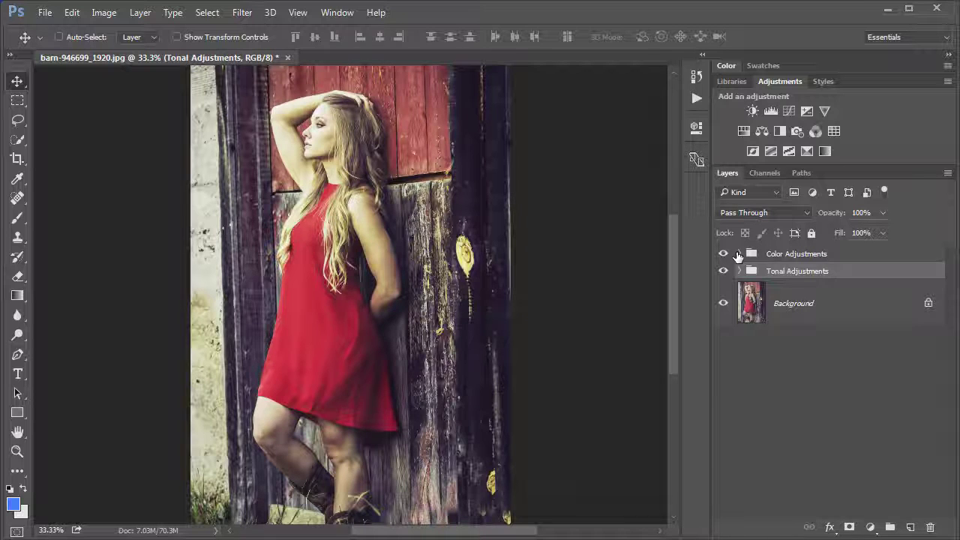
{"action": "left_click", "coordinate": [739, 256]}
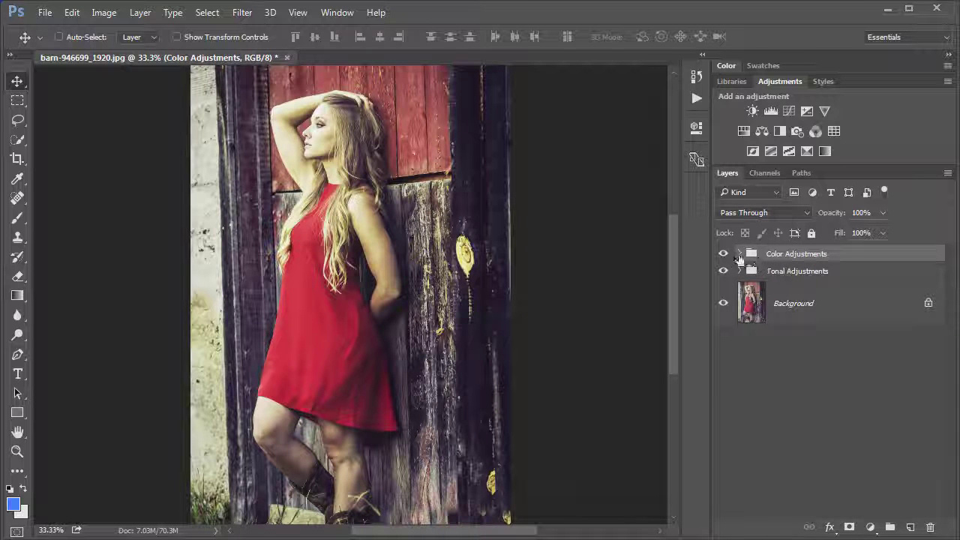
{"action": "left_click", "coordinate": [739, 257]}
{"action": "scroll", "coordinate": [870, 330], "scroll_direction": "down", "scroll_amount": 1}
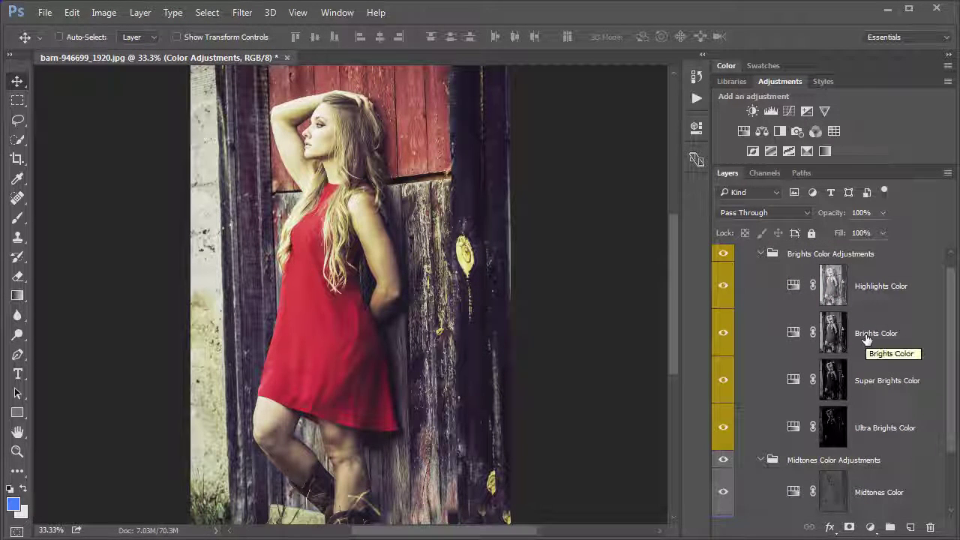
{"action": "scroll", "coordinate": [866, 341], "scroll_direction": "down", "scroll_amount": 2}
{"action": "scroll", "coordinate": [866, 341], "scroll_direction": "down", "scroll_amount": 2}
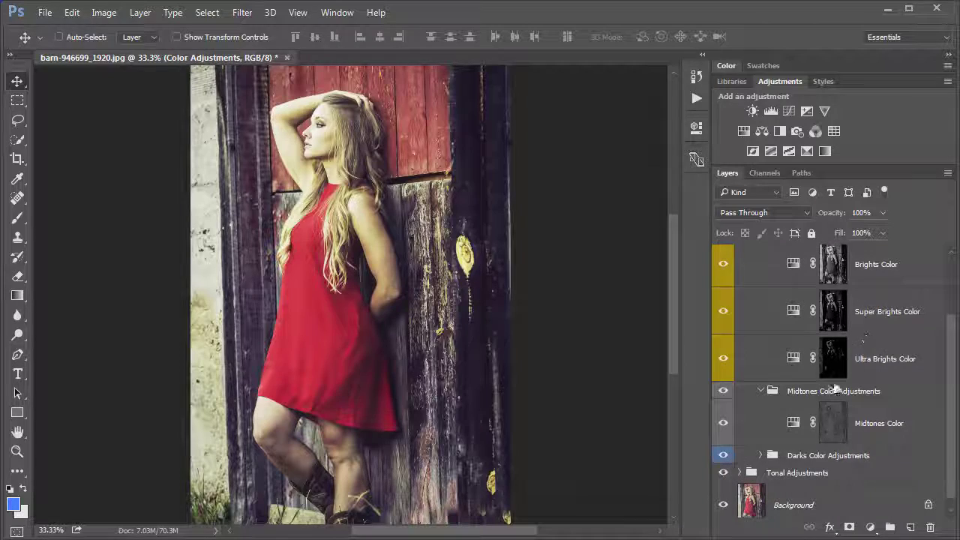
{"action": "left_click", "coordinate": [762, 455]}
{"action": "scroll", "coordinate": [820, 455], "scroll_direction": "down", "scroll_amount": 5}
Lower the Darks Color lightness and colorize the shadows, shifting the hue to 171.
{"action": "left_click", "coordinate": [793, 435]}
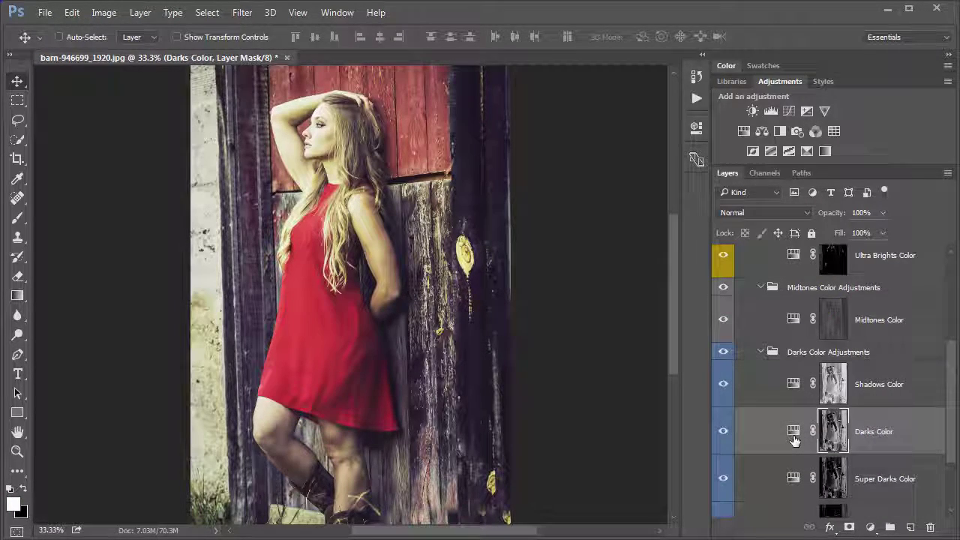
{"action": "double_click", "coordinate": [793, 440]}
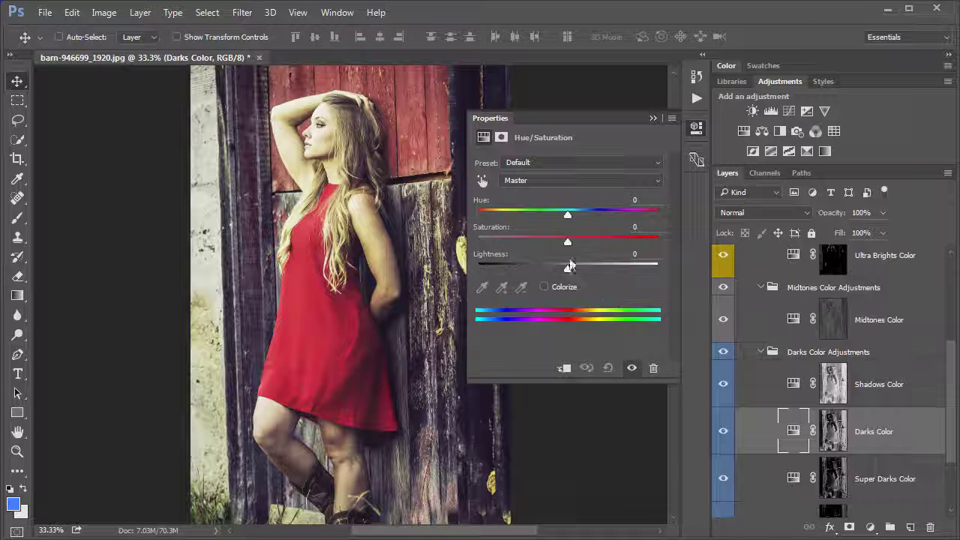
{"action": "left_click_drag", "start_coordinate": [566, 267], "coordinate": [614, 242]}
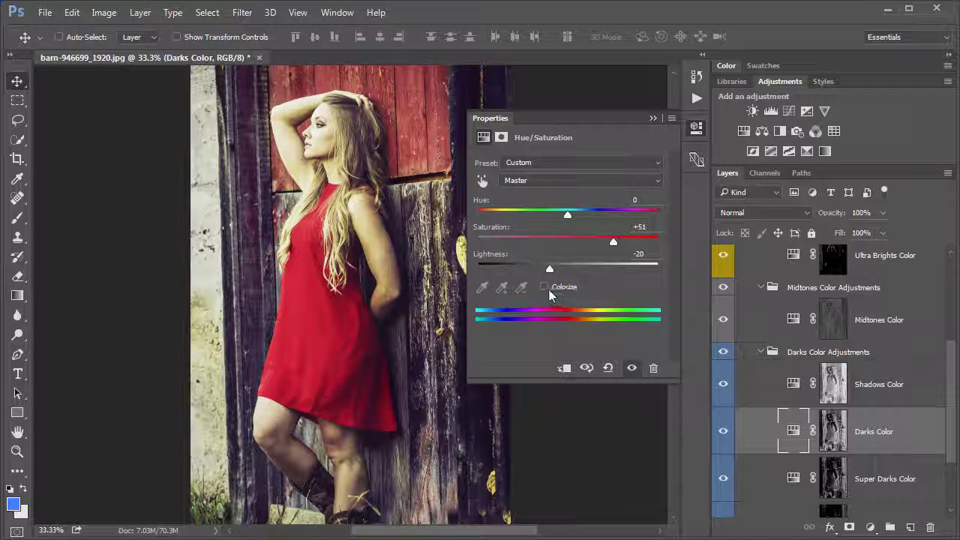
{"action": "left_click", "coordinate": [544, 286]}
{"action": "left_click_drag", "start_coordinate": [583, 216], "coordinate": [628, 214]}
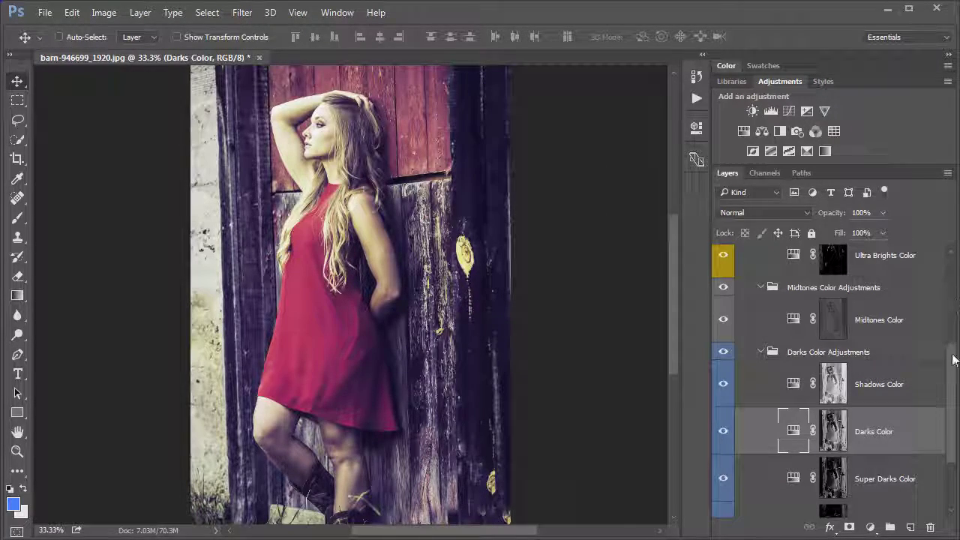
{"action": "left_click_drag", "start_coordinate": [952, 360], "coordinate": [952, 274]}
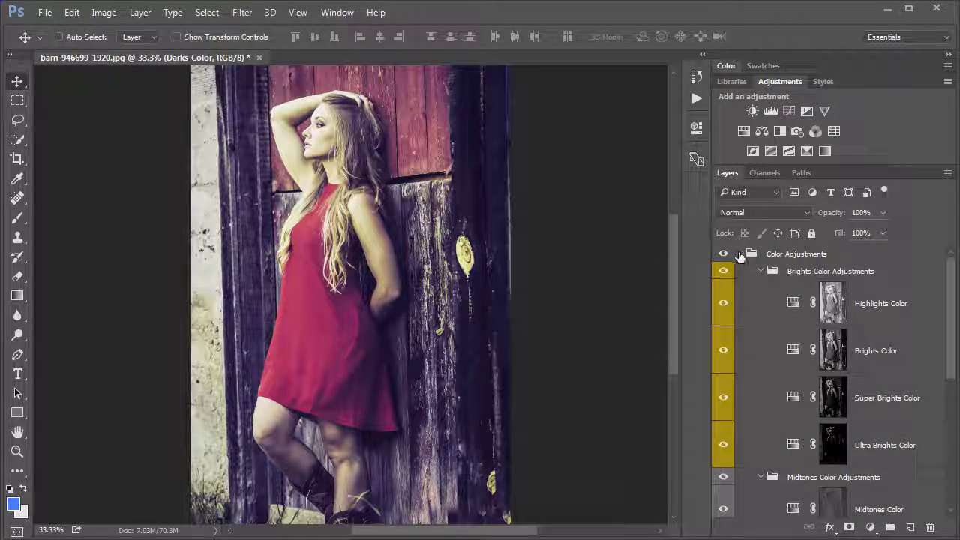
Load the Super Brights channel as a selection from Channels, then return to the RGB composite.
{"action": "left_click", "coordinate": [740, 255]}
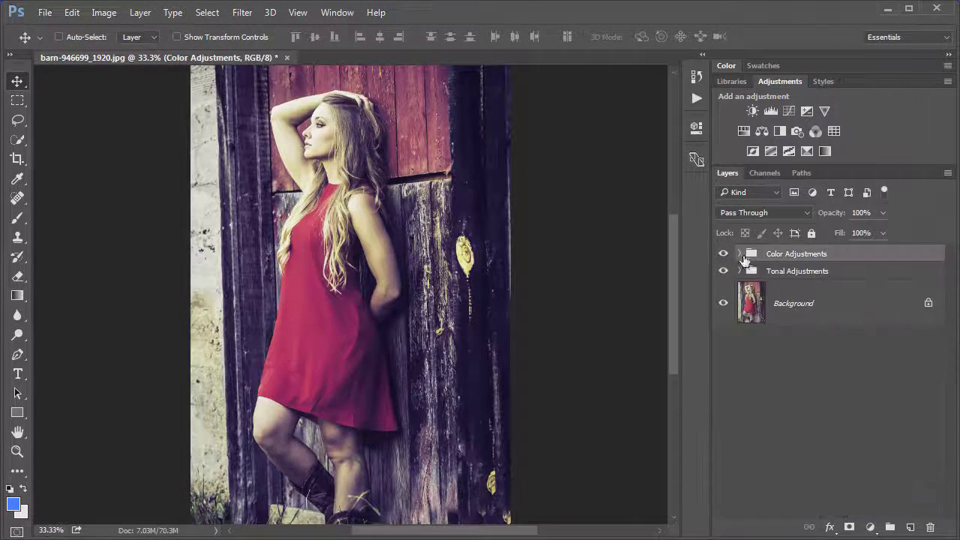
{"action": "left_click", "coordinate": [762, 173]}
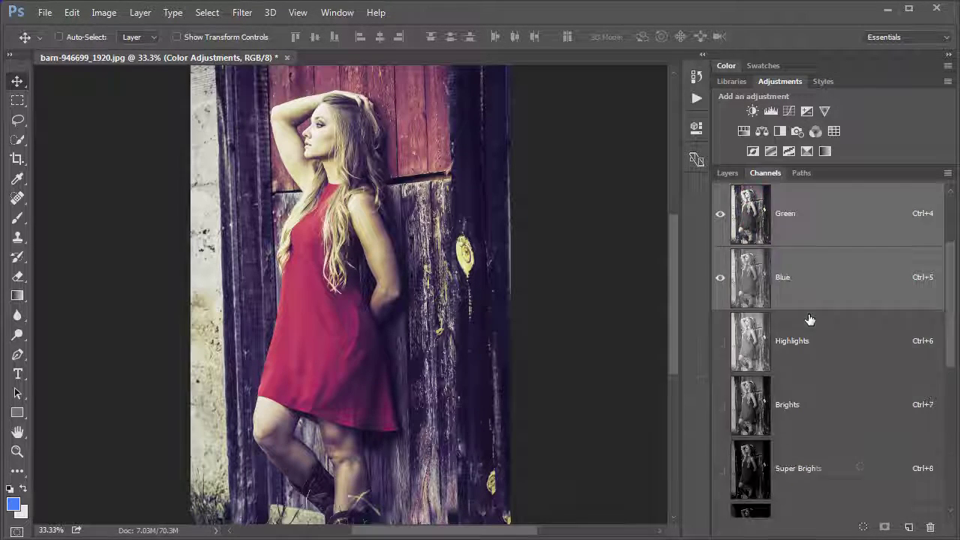
{"action": "scroll", "coordinate": [810, 320], "scroll_direction": "down", "scroll_amount": 6}
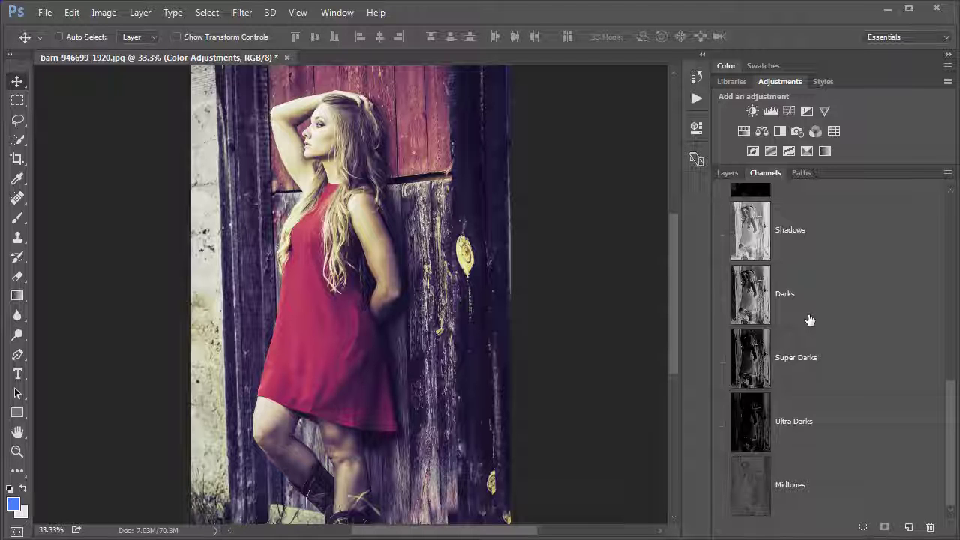
{"action": "scroll", "coordinate": [815, 332], "scroll_direction": "up", "scroll_amount": 3}
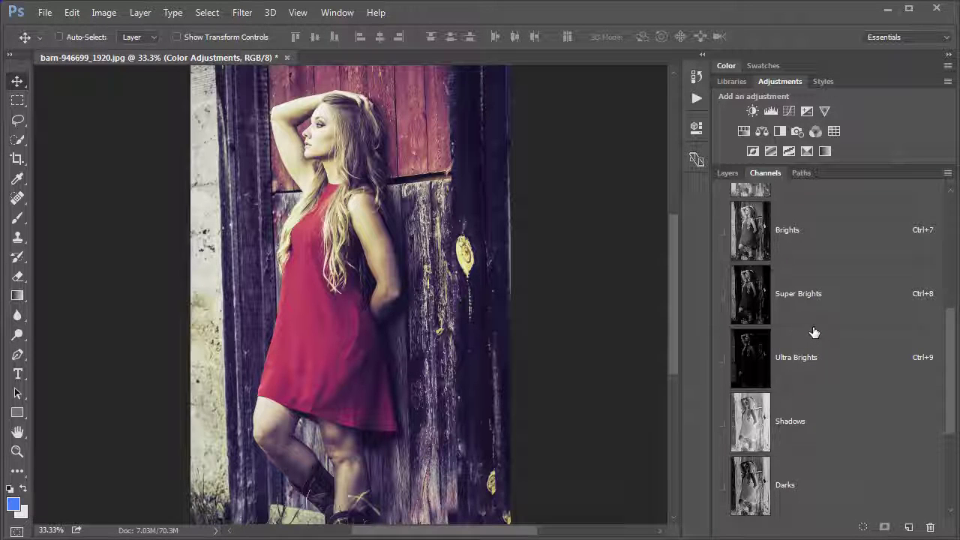
{"action": "left_click", "coordinate": [753, 301]}
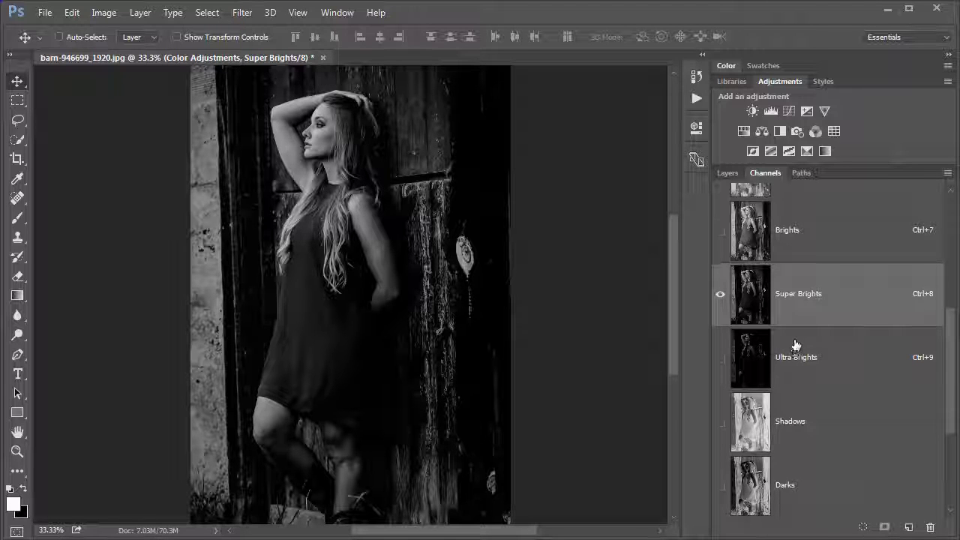
{"action": "left_click", "coordinate": [753, 313], "text": "ctrl"}
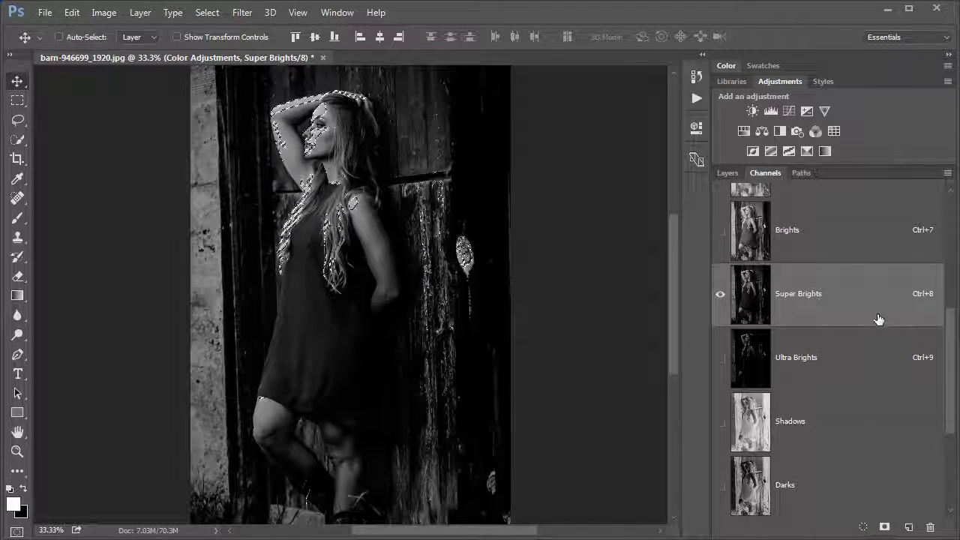
{"action": "scroll", "coordinate": [876, 320], "scroll_direction": "up", "scroll_amount": 5}
{"action": "left_click", "coordinate": [849, 227]}
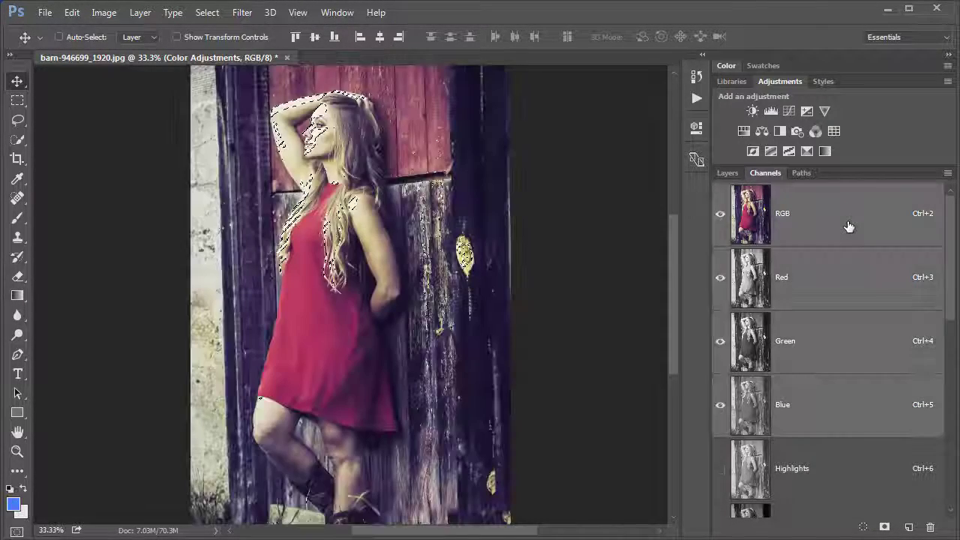
Add a Photo Filter layer on the selection using Warming Filter (85) at 60% density, comparing it on and off.
{"action": "left_click", "coordinate": [729, 173]}
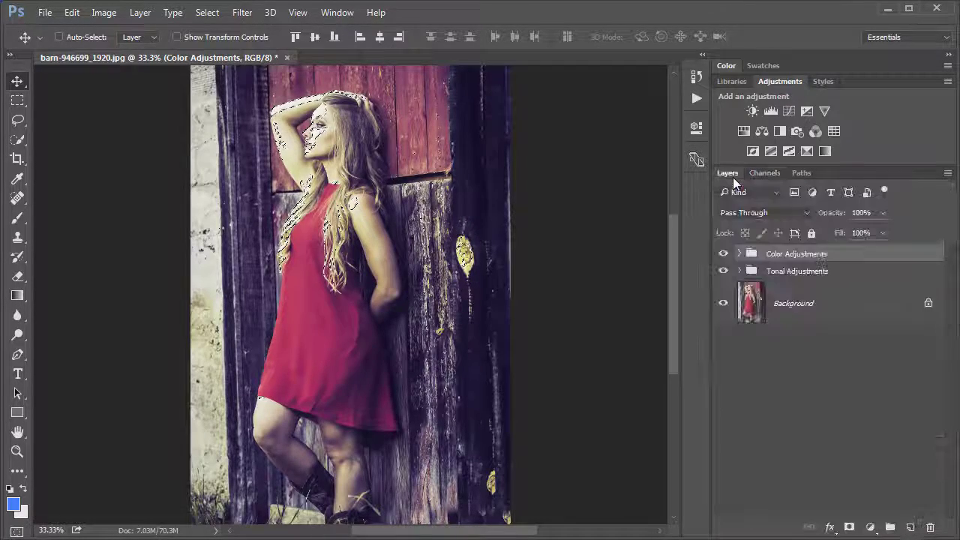
{"action": "left_click", "coordinate": [800, 132]}
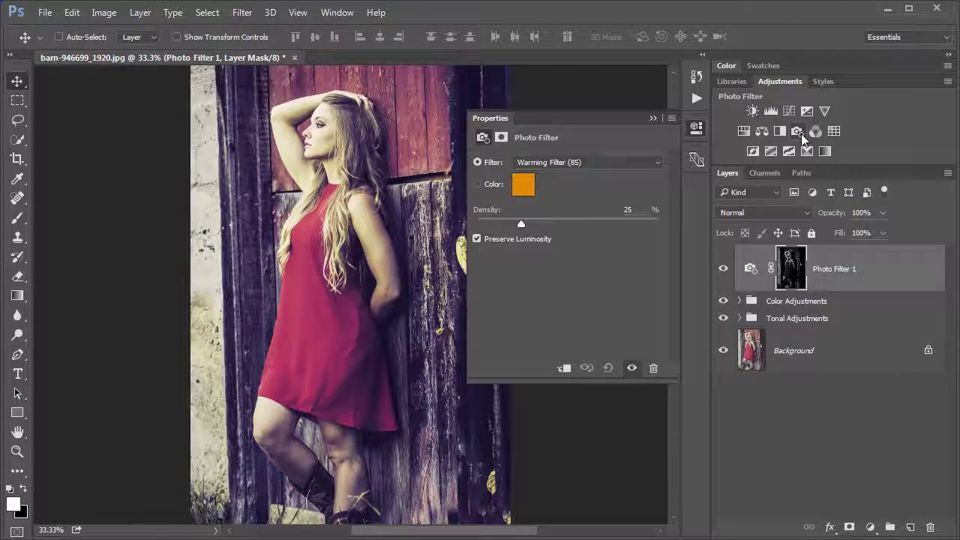
{"action": "left_click", "coordinate": [723, 268]}
{"action": "left_click", "coordinate": [724, 270]}
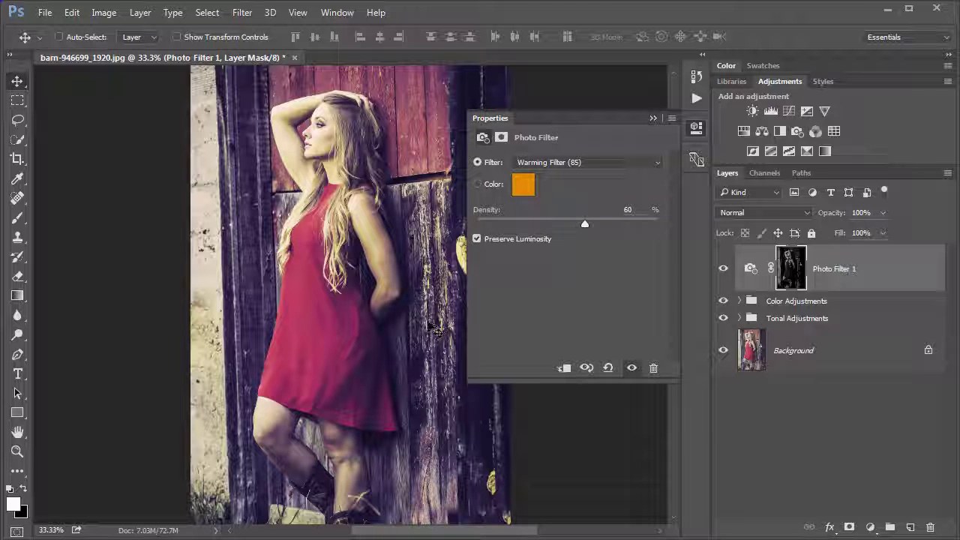
{"action": "left_click", "coordinate": [562, 291]}
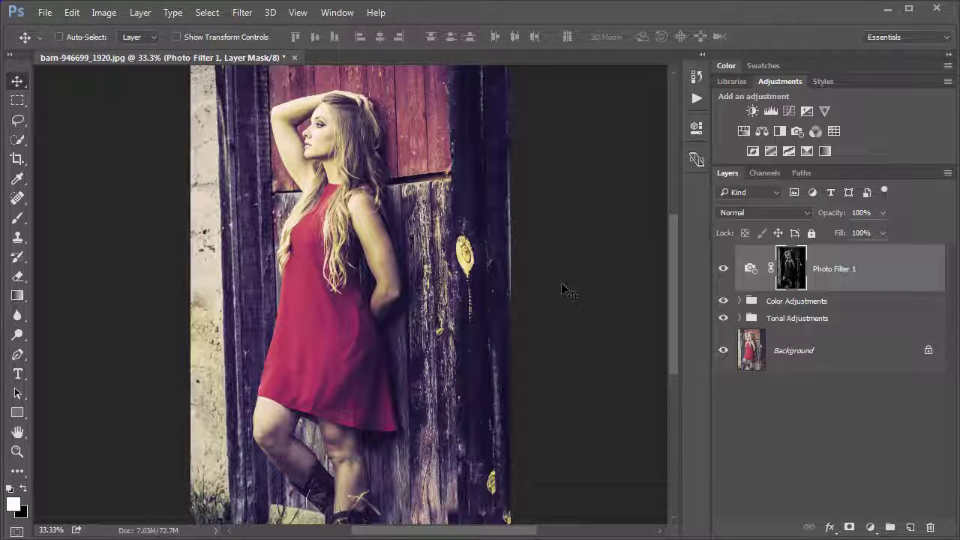